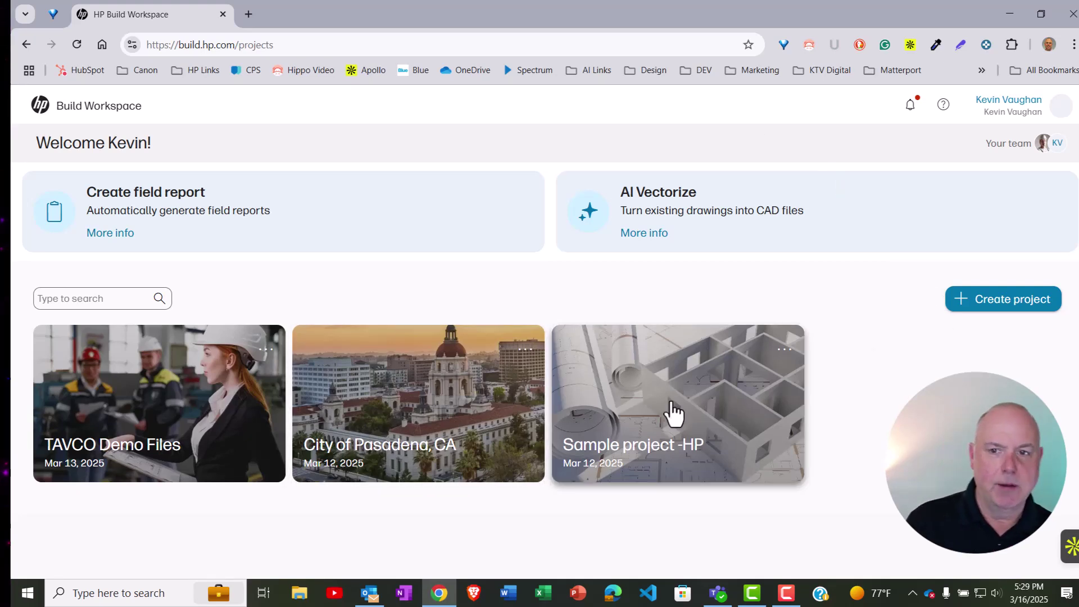
Open the City of Pasadena, CA project from the workspace's project list
left_click(985, 309)
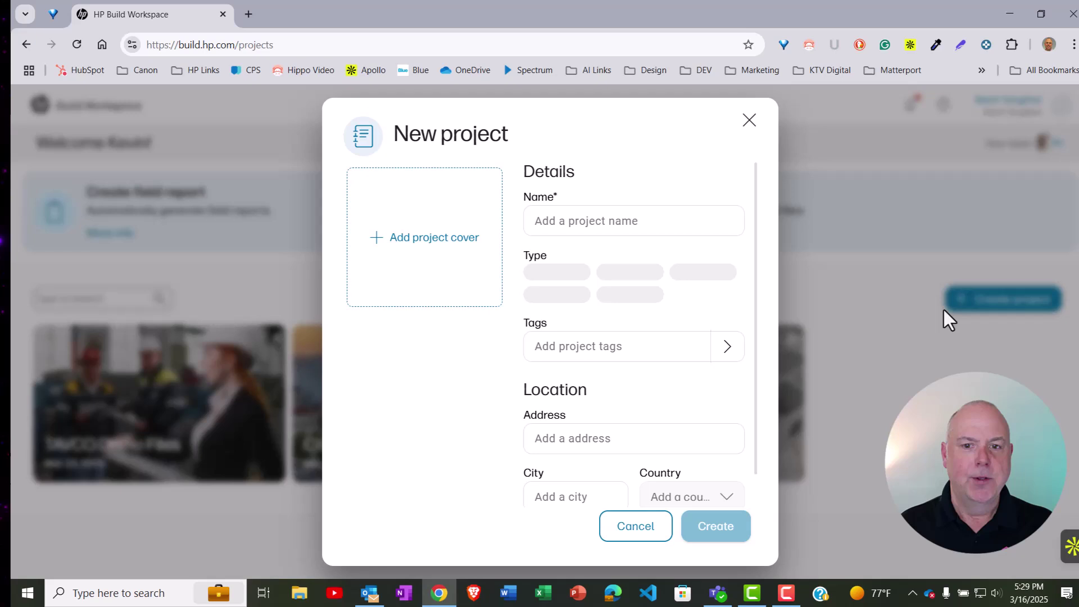
left_click(750, 134)
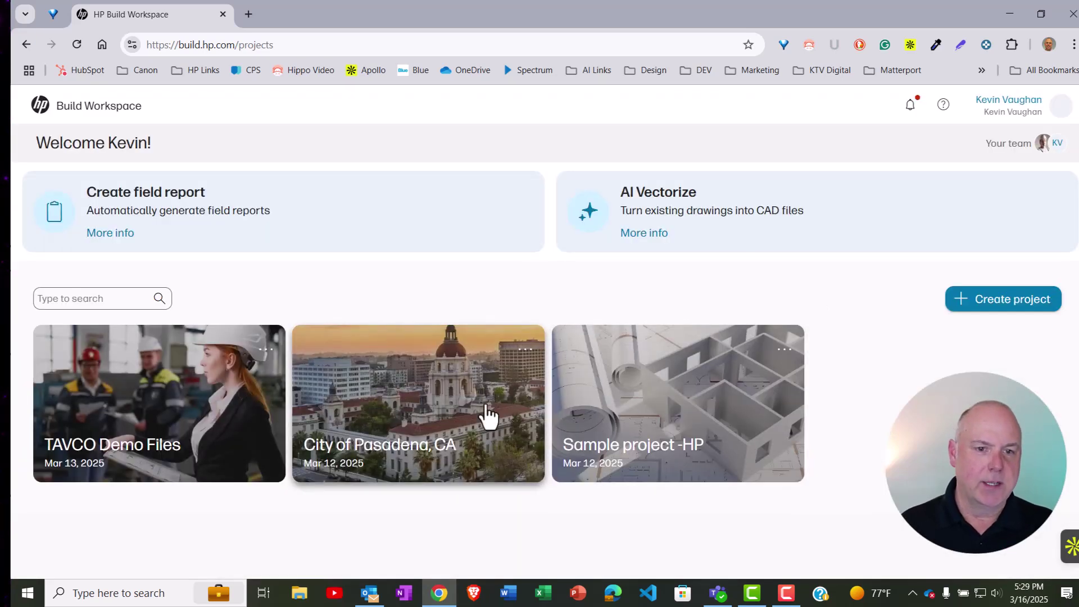
left_click(403, 430)
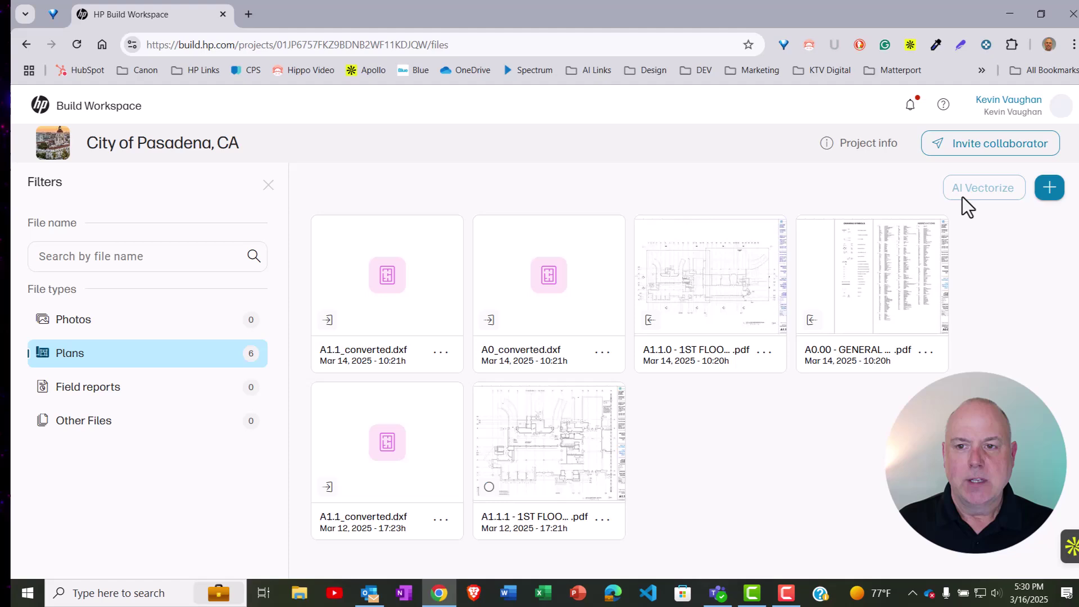
Upload the PDF "A1.2.0 - 2ND FLOOR REFERENCE PLAN" from the Originals folder to the project's plans
left_click(1048, 191)
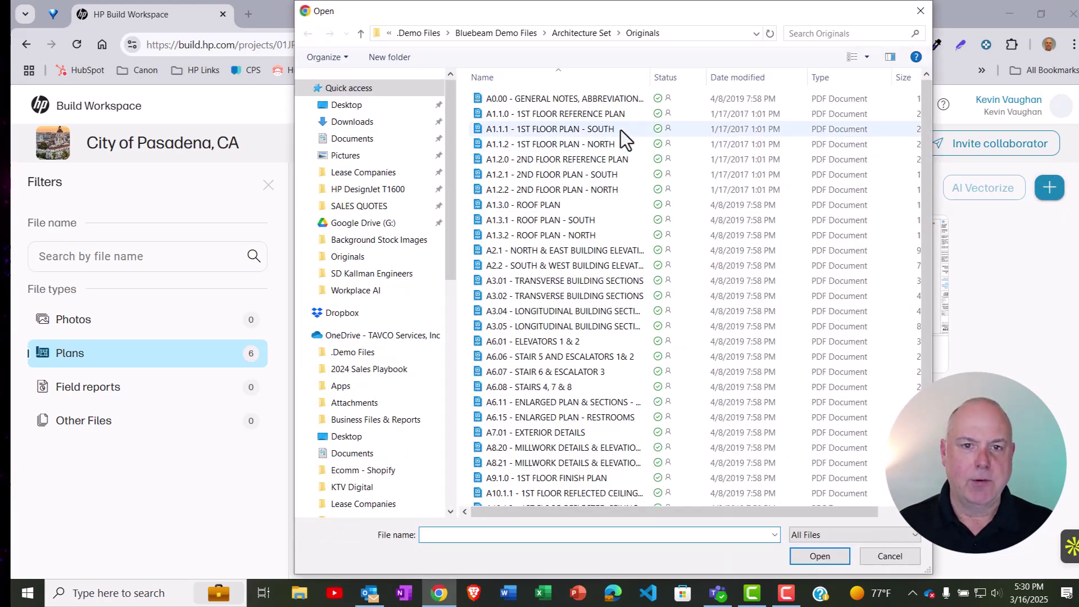
left_click(565, 160)
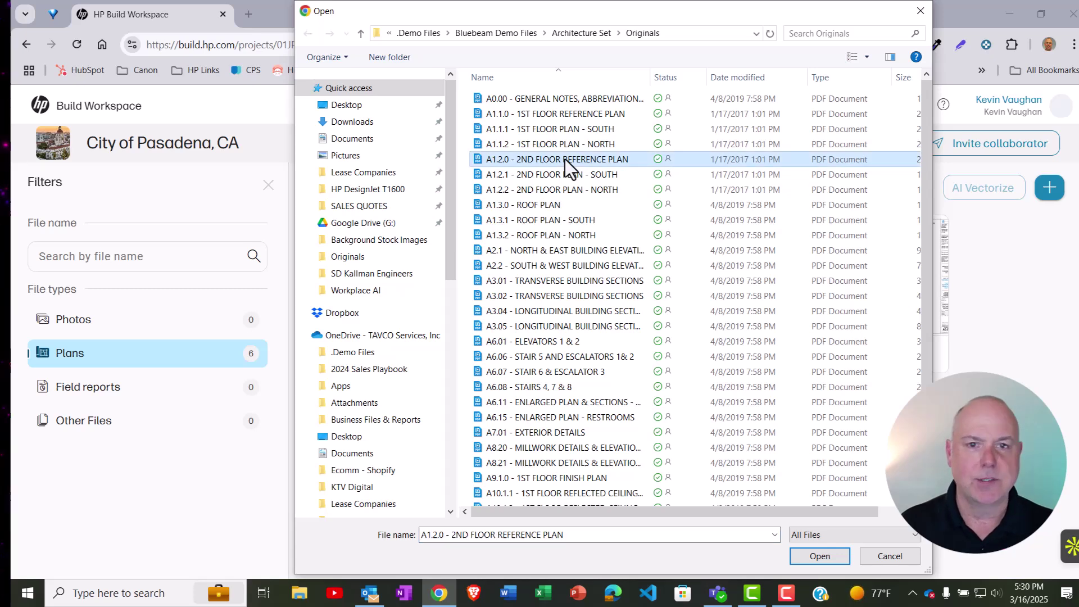
double_click(565, 160)
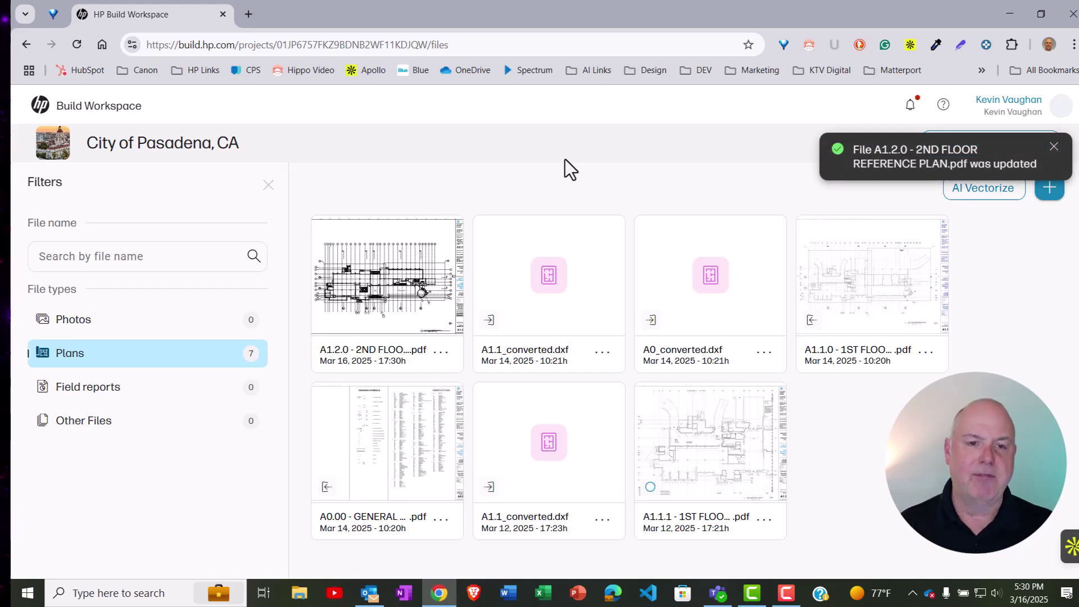
View the uploaded A1.2.0 2nd floor reference plan in the file viewer and return to the project's files
left_click(377, 302)
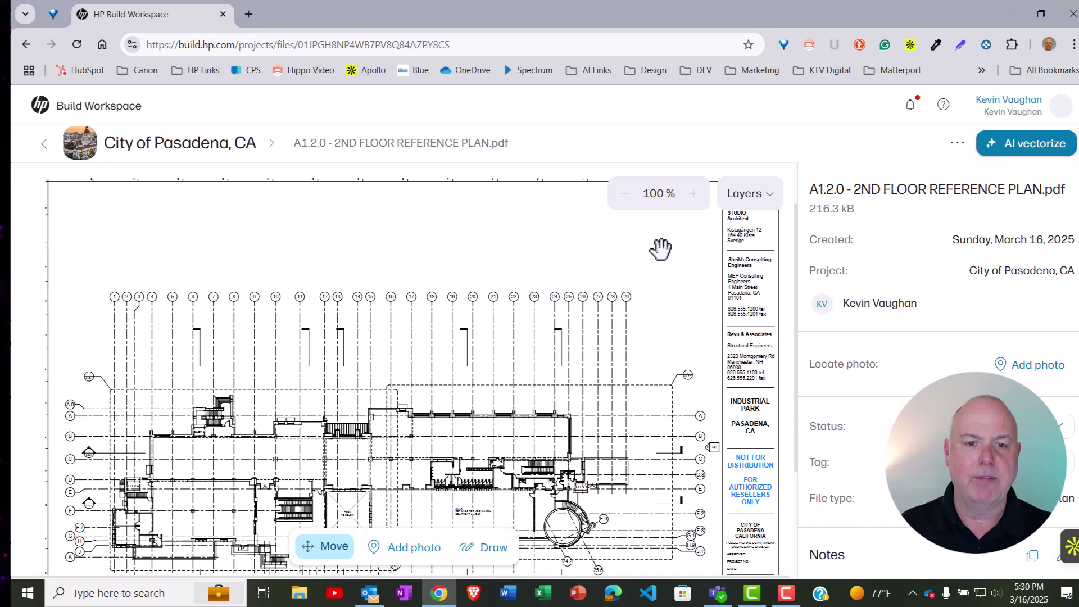
scroll(659, 281, "down", 3)
scroll(667, 365, "up", 3)
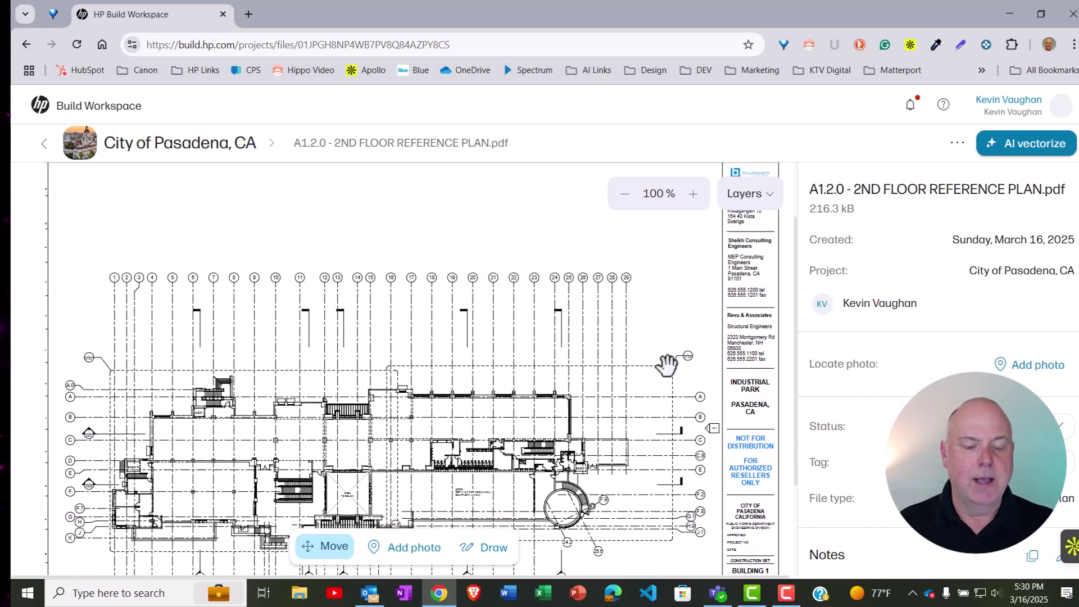
scroll(667, 365, "down", 3)
scroll(667, 365, "up", 3)
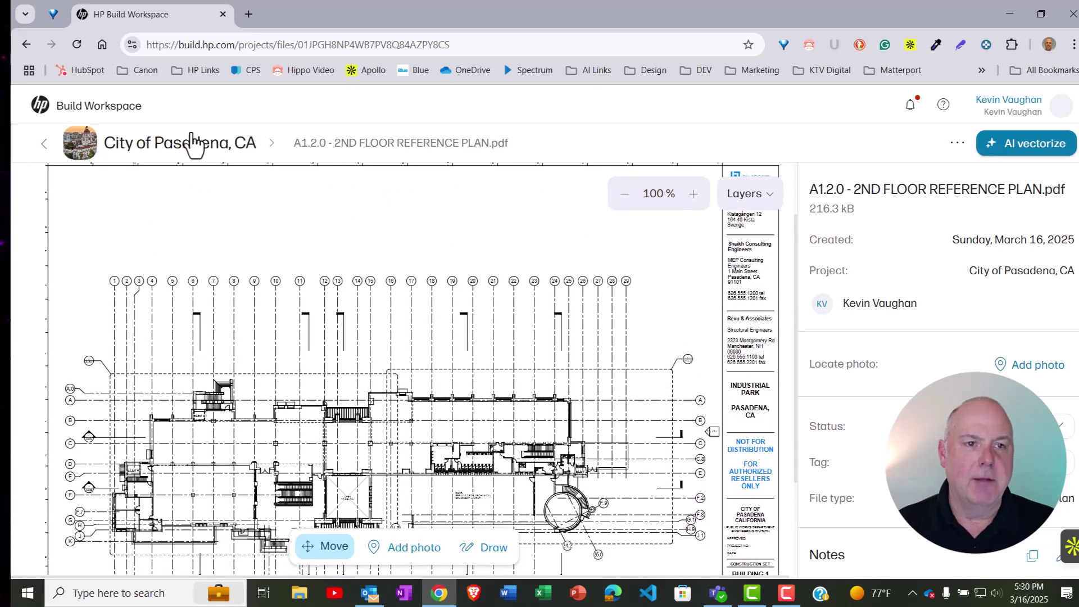
left_click(44, 145)
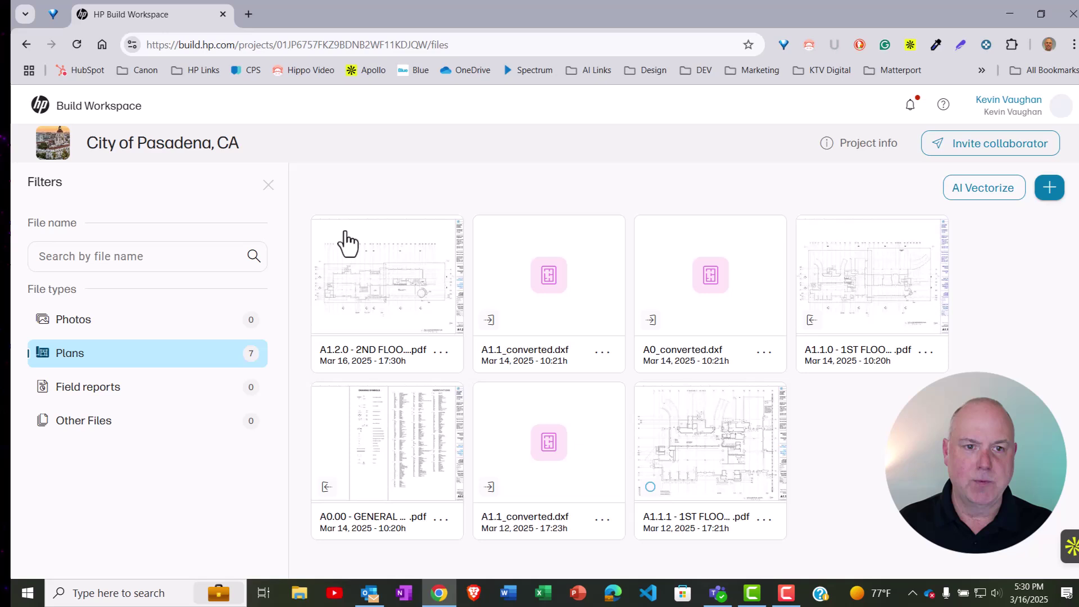
Run AI Vectorize on the A1.2.0 2nd floor reference plan, converting the whole sheet
mouse_move(330, 238)
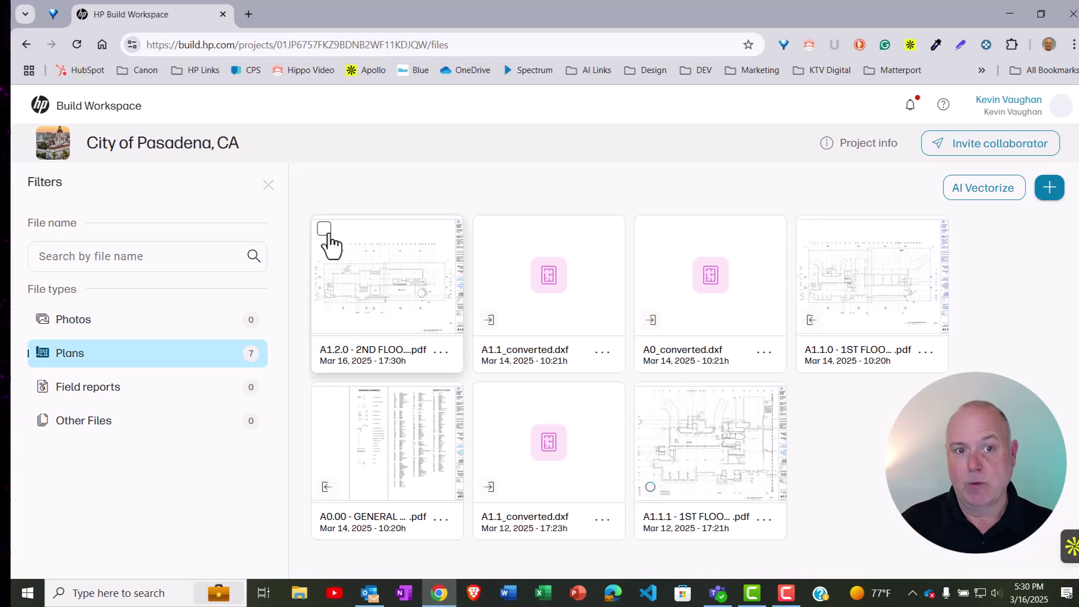
left_click(324, 229)
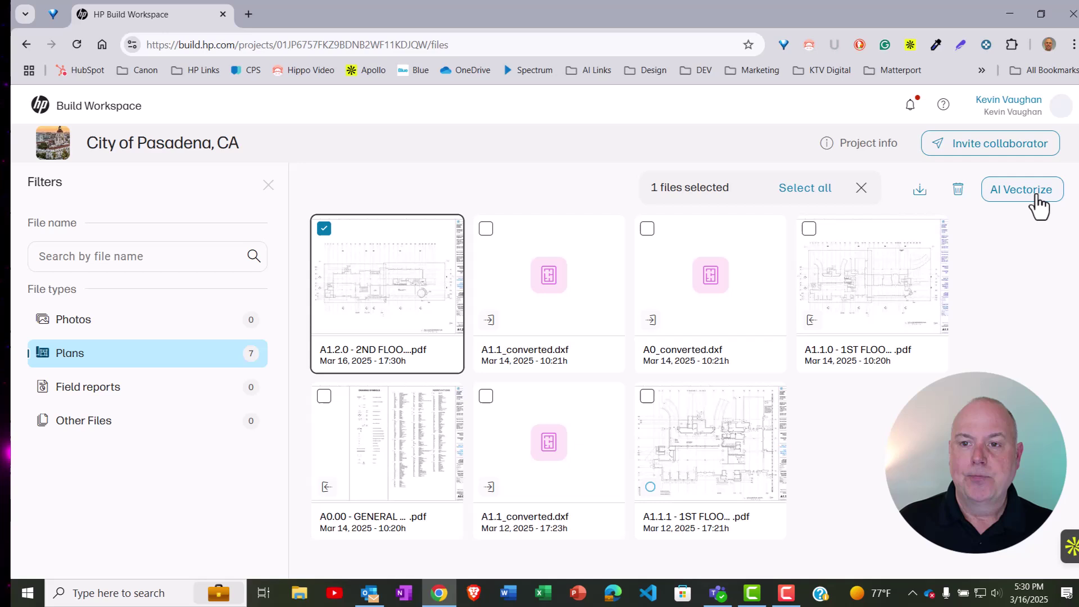
left_click(324, 229)
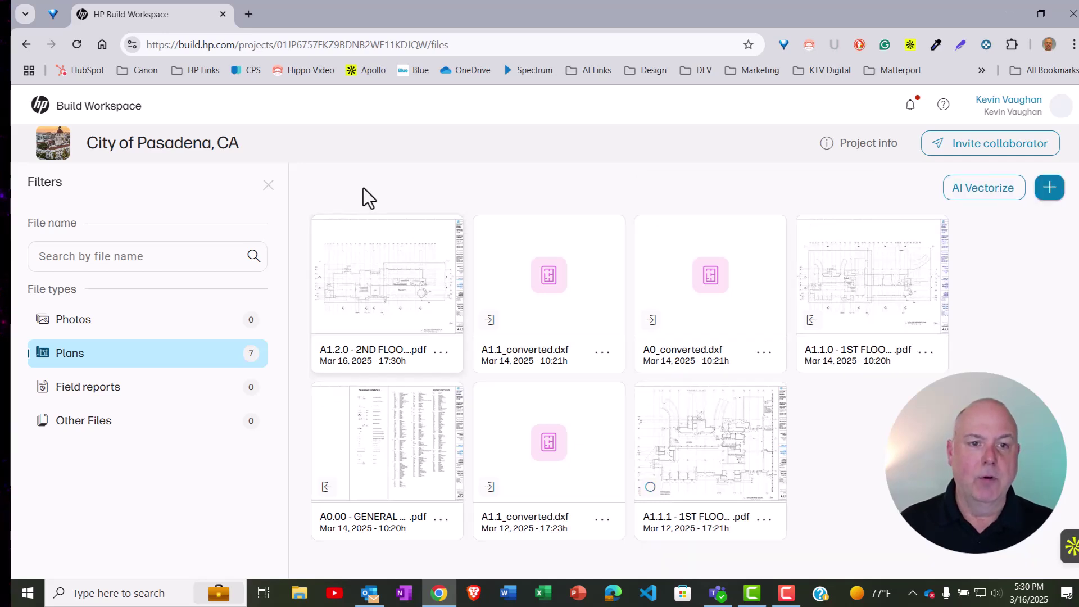
left_click(442, 353)
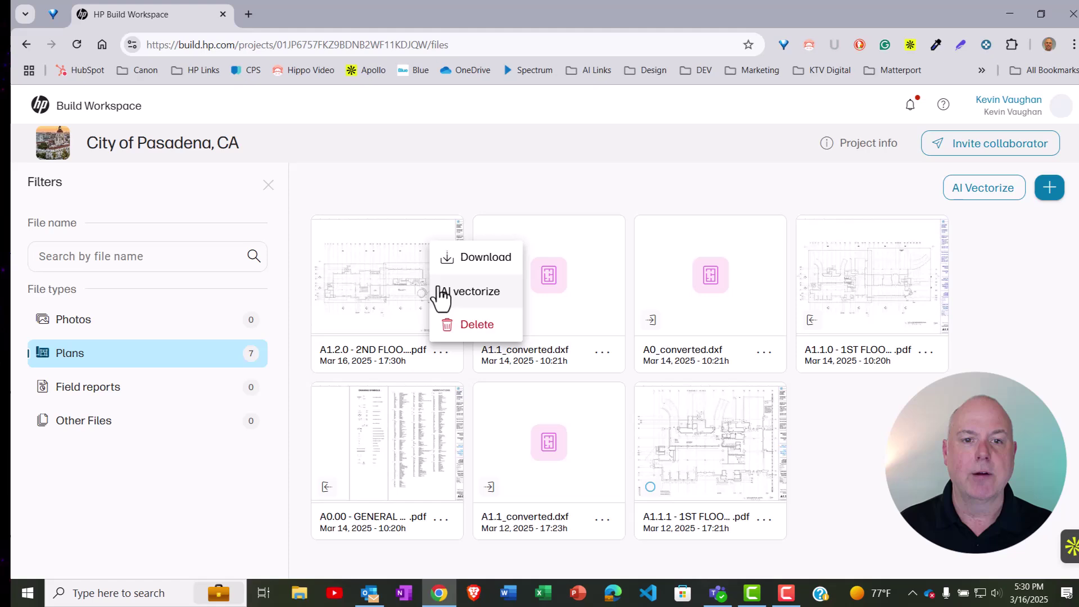
left_click(471, 294)
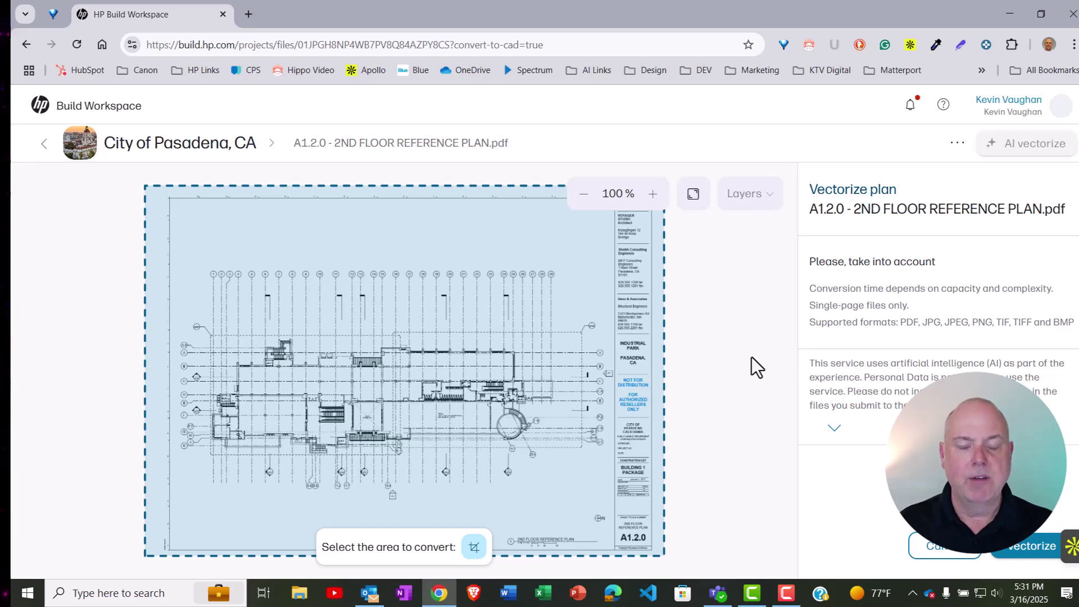
left_click(1003, 548)
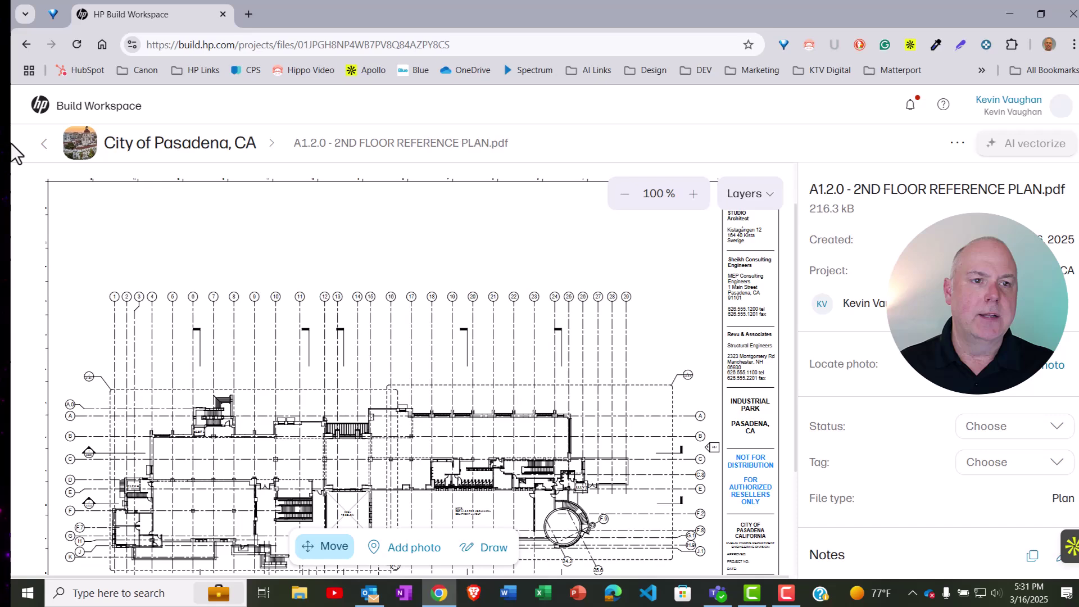
Open A1.2_converted.dxf from the project's files and examine the linework around ELEV 2 and the adjoining curved staircase
left_click(44, 144)
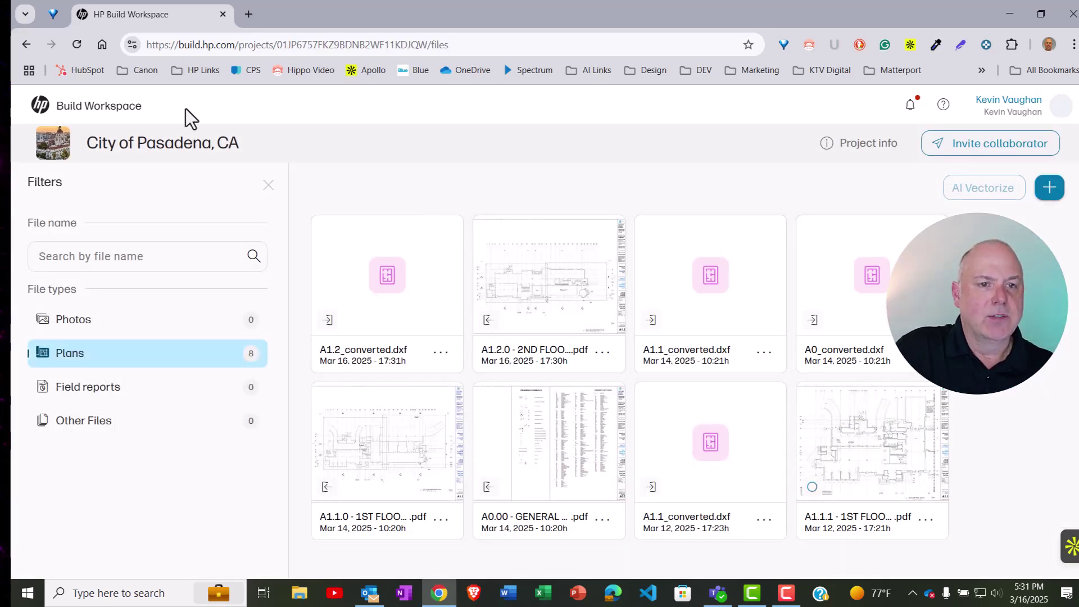
left_click(388, 292)
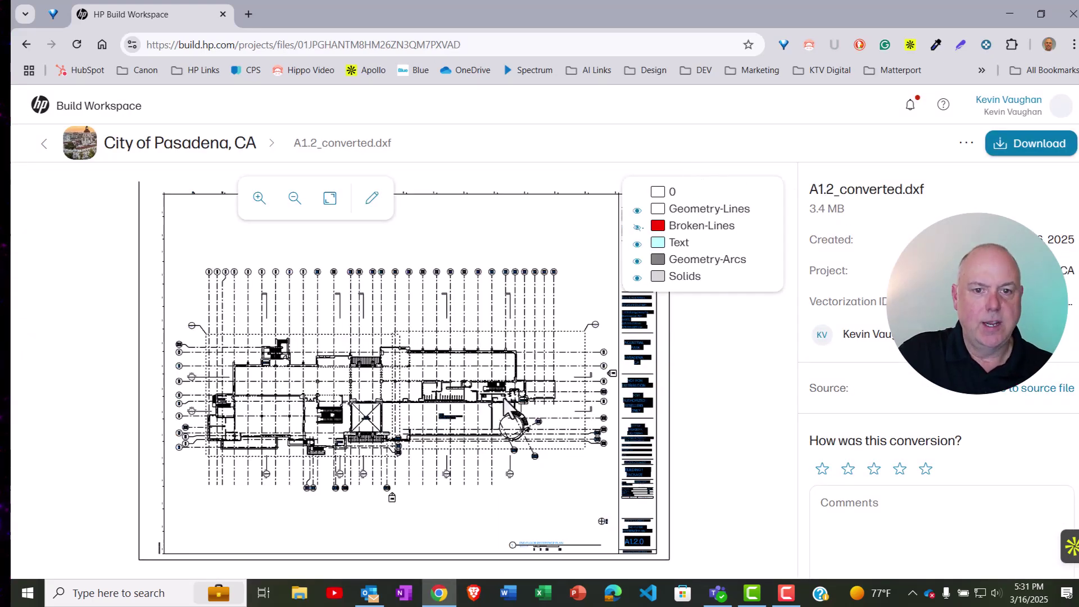
scroll(496, 397, "up", 3)
scroll(495, 396, "up", 5)
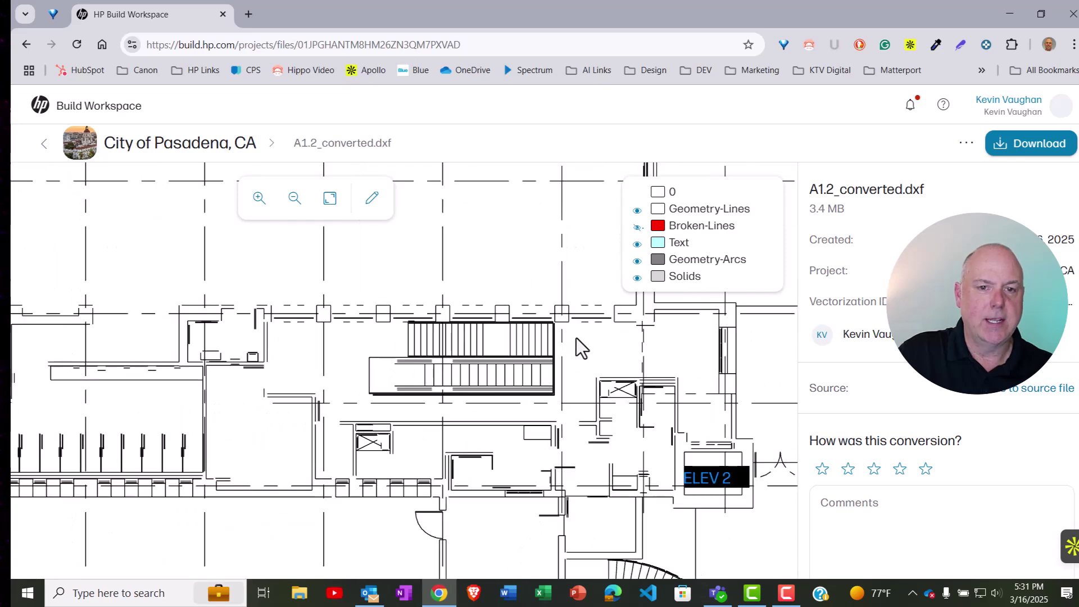
scroll(582, 333, "down", 1)
left_click_drag(558, 309, 415, 339)
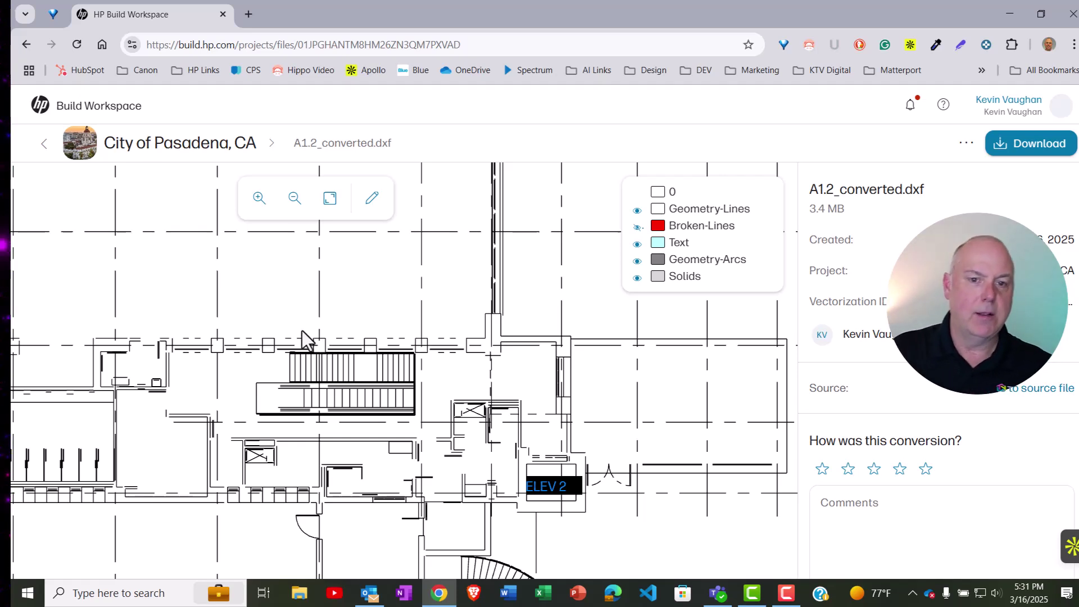
scroll(238, 337, "down", 2)
left_click_drag(589, 430, 434, 319)
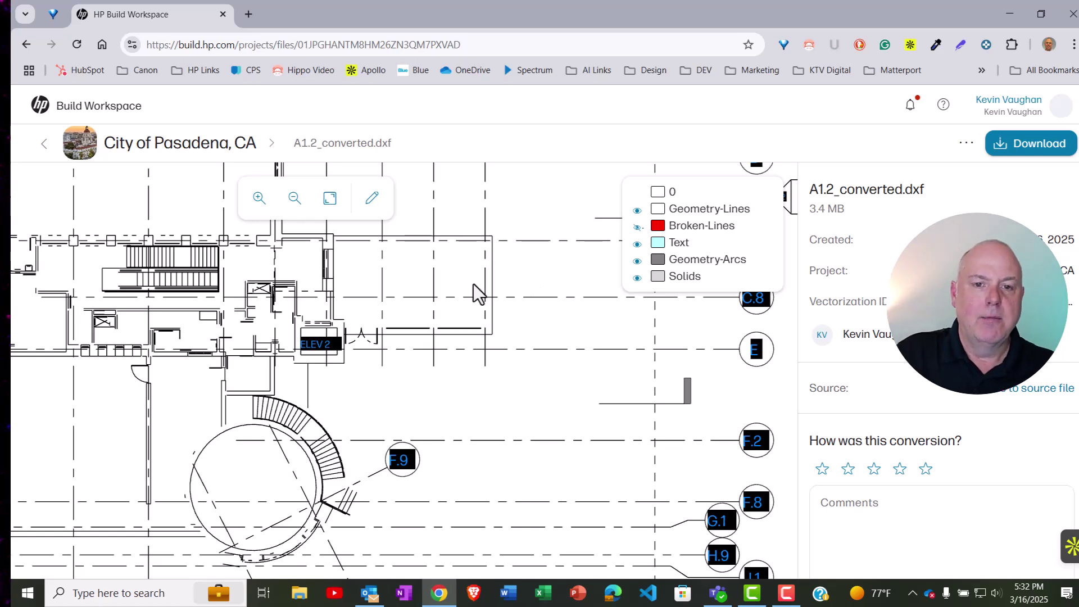
scroll(500, 301, "down", 2)
scroll(605, 342, "down", 3)
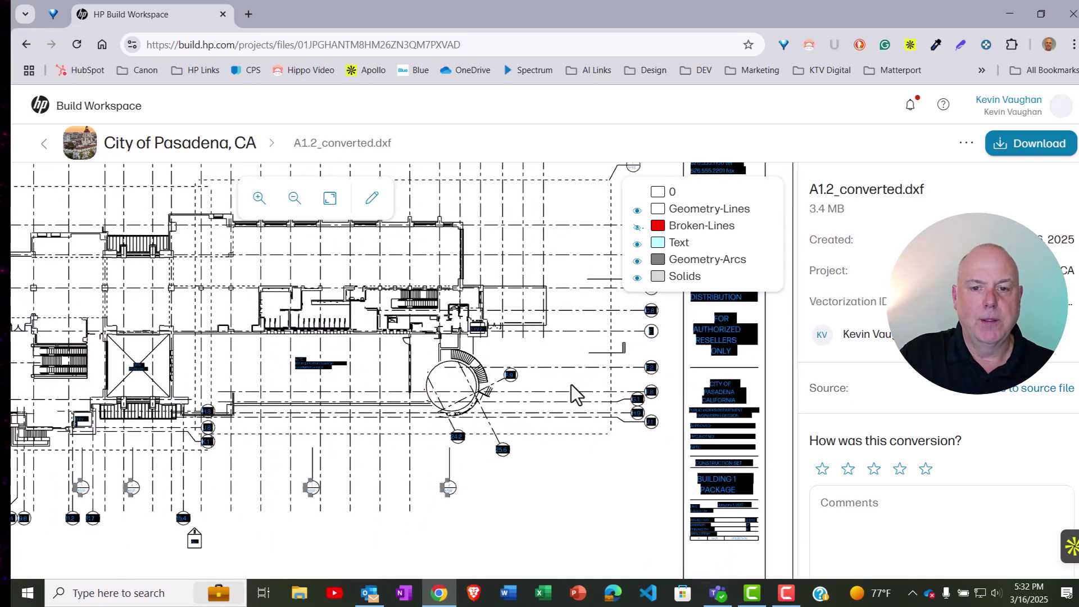
Examine the converted drawing's central floor area and the staircase and door beside ELEV 3 up close
scroll(573, 392, "up", 2)
scroll(518, 362, "down", 3)
scroll(337, 333, "up", 3)
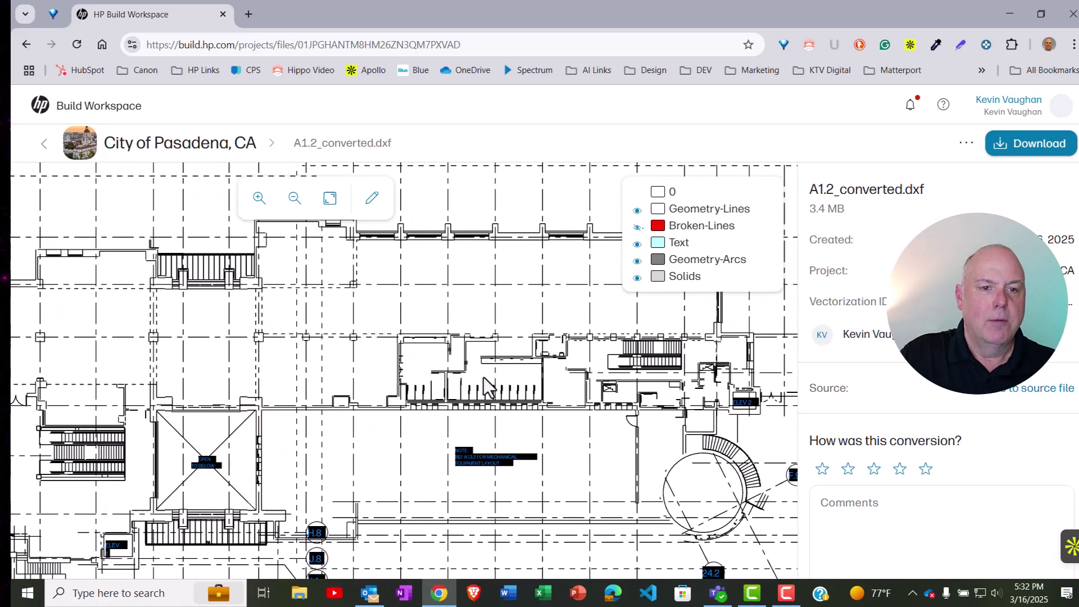
left_click_drag(337, 332, 561, 377)
scroll(369, 342, "up", 2)
scroll(332, 337, "up", 2)
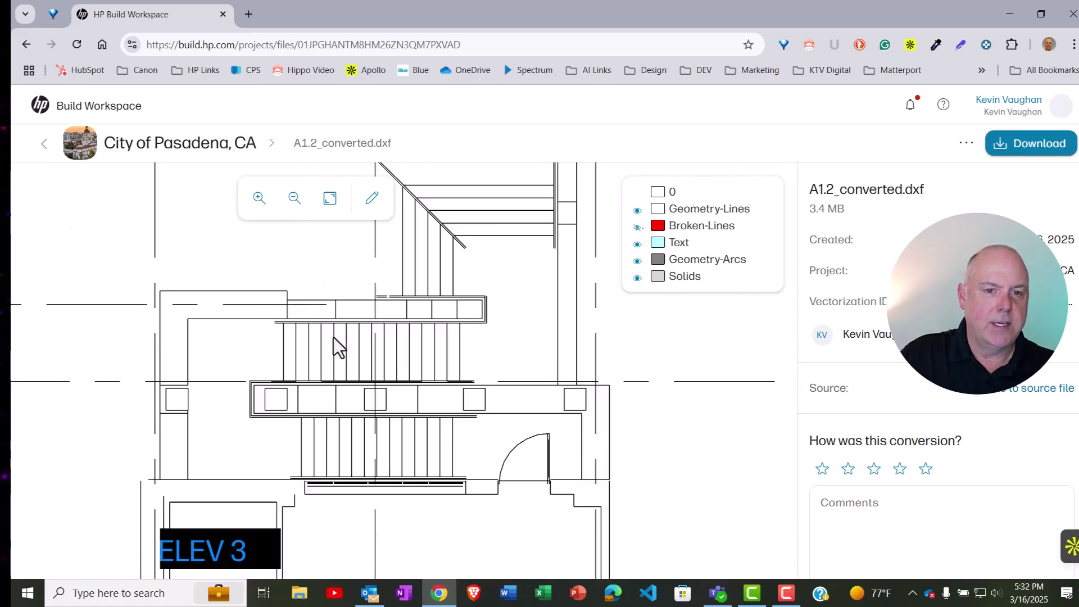
scroll(539, 392, "up", 3)
scroll(545, 393, "down", 3)
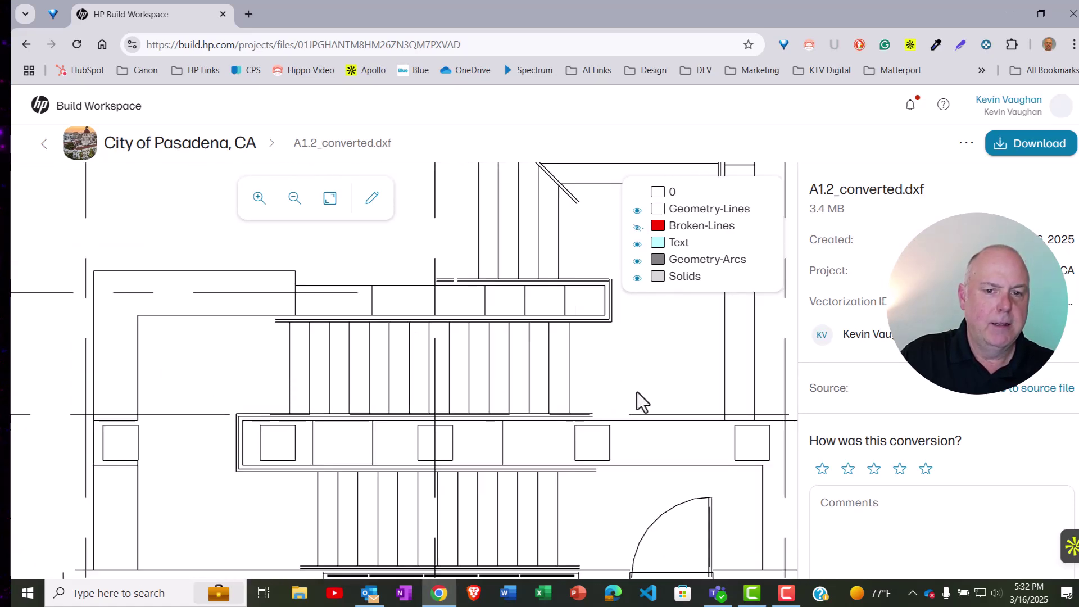
left_click_drag(472, 393, 400, 231)
scroll(510, 322, "down", 5)
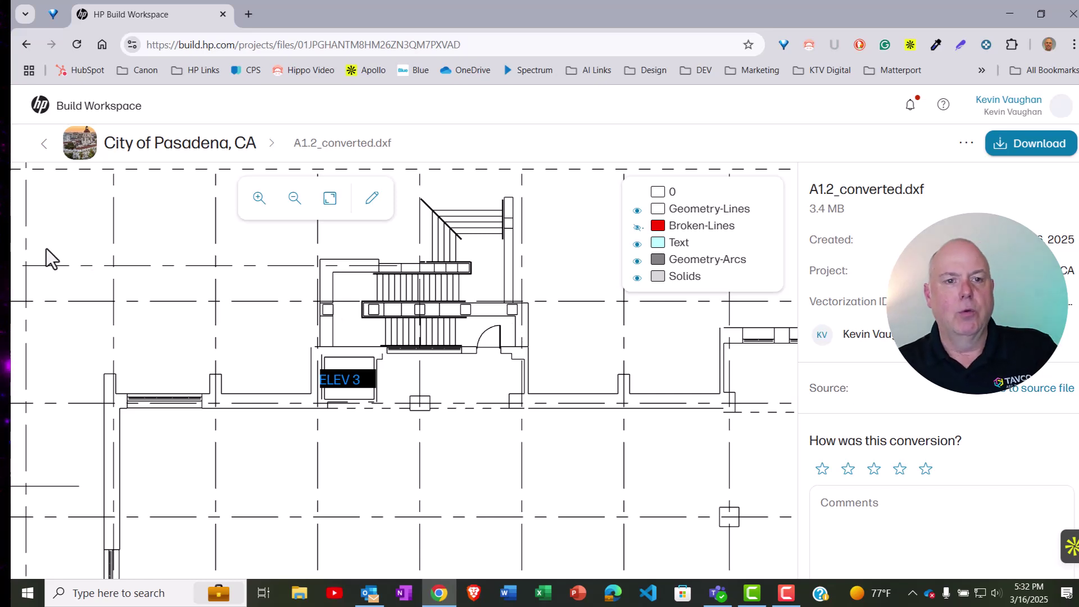
Download A1.2_converted.dxf from the project's file list and check it in the browser's recent downloads
left_click(43, 143)
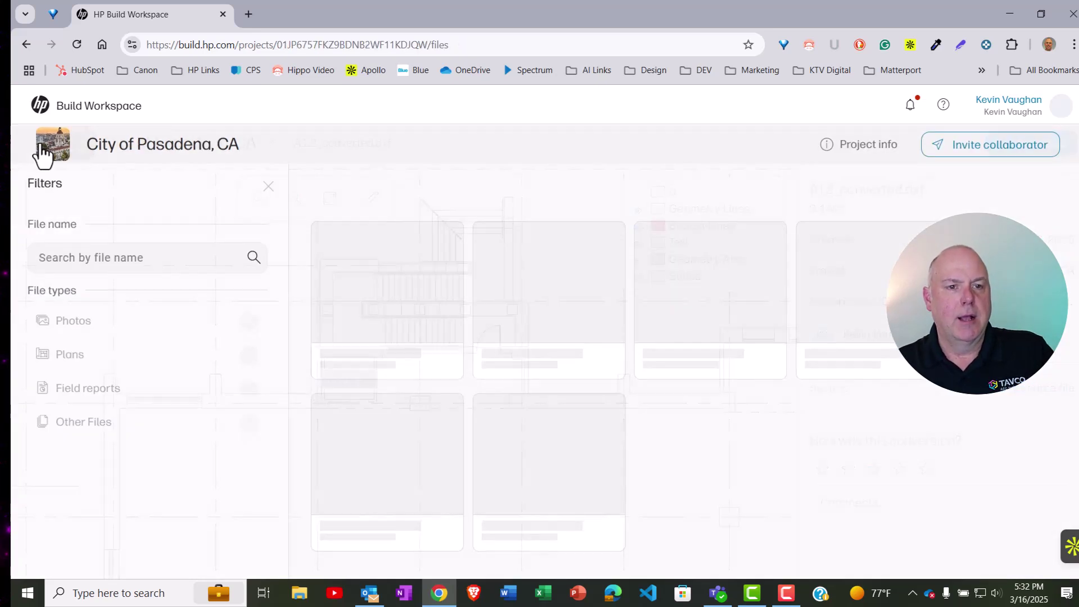
left_click(439, 353)
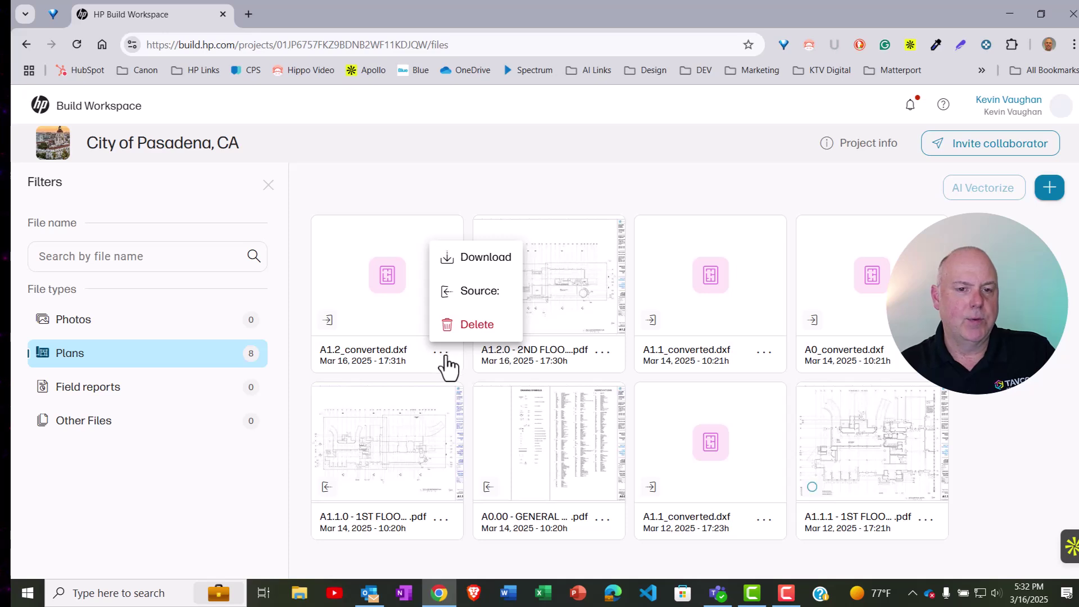
left_click(486, 259)
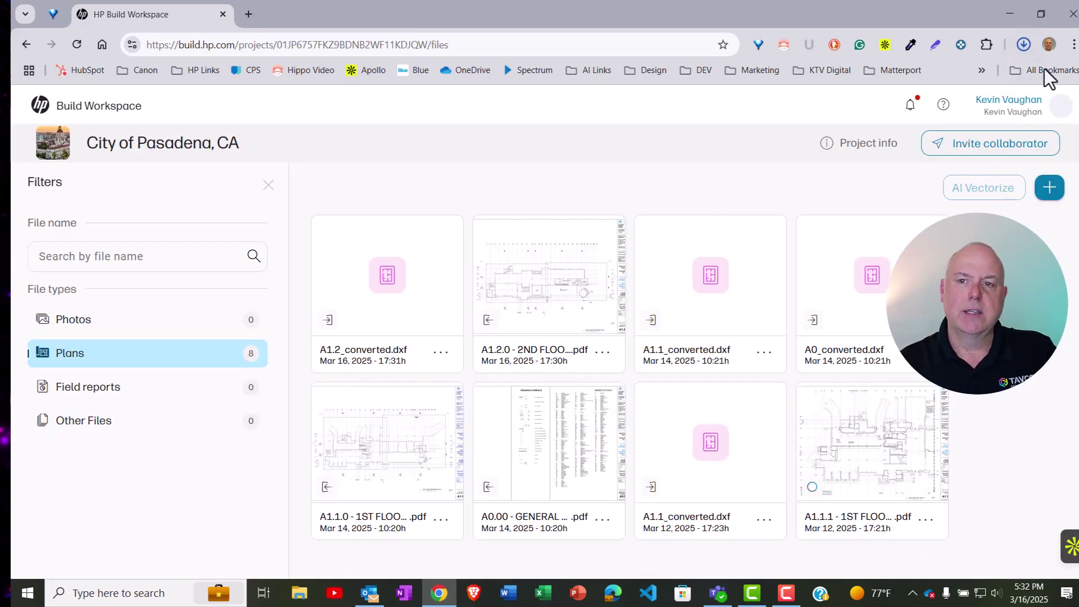
left_click(1022, 44)
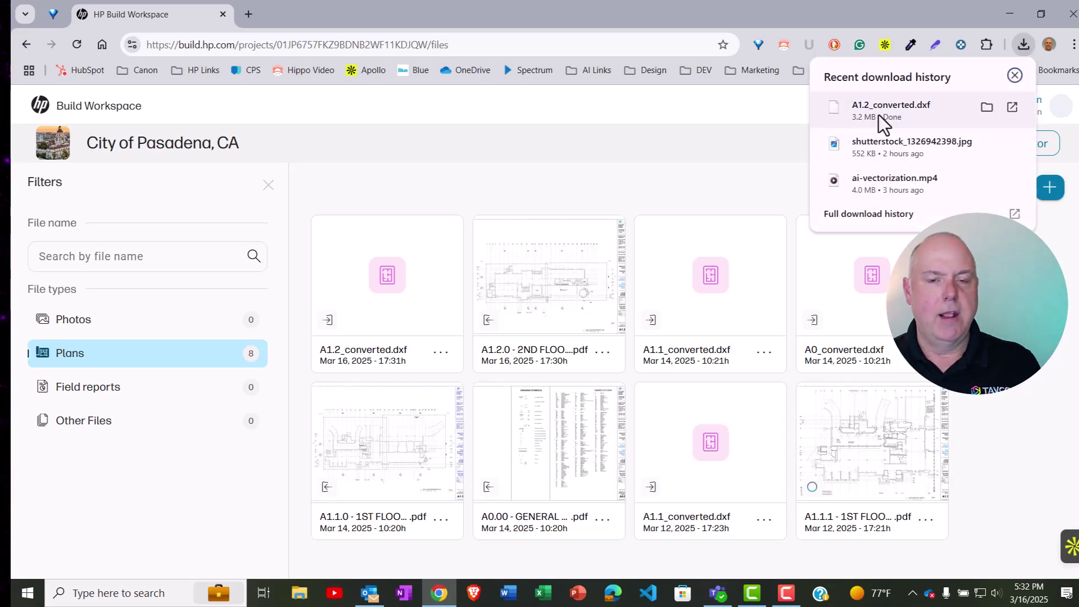
left_click(599, 190)
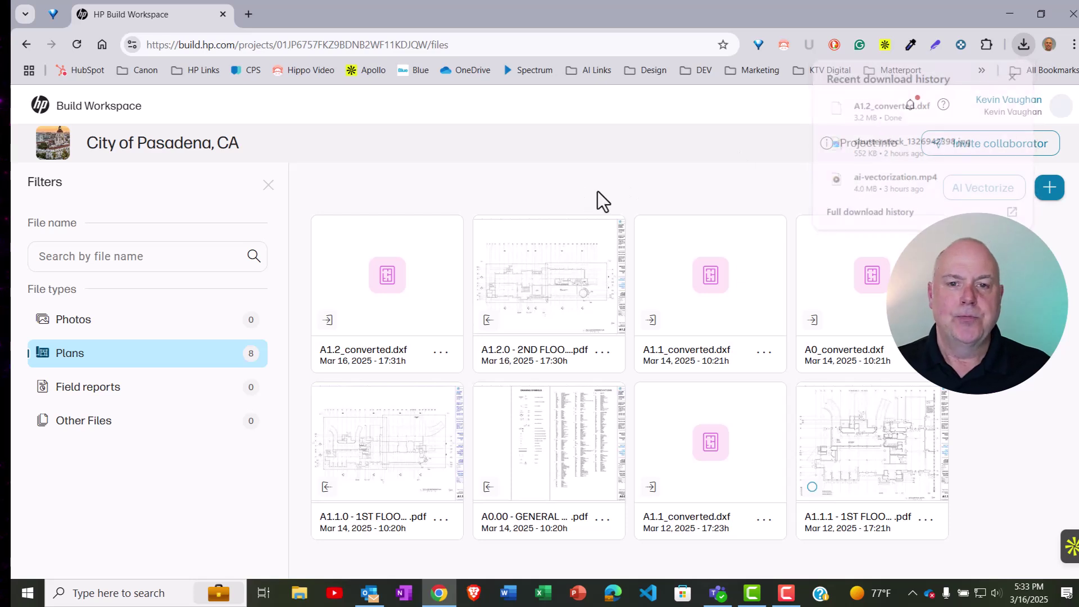